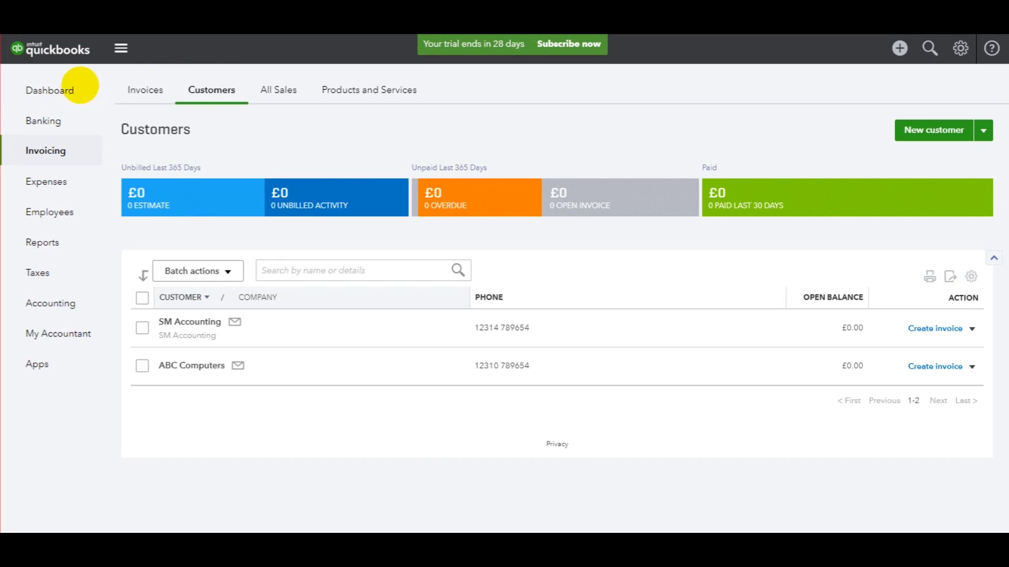
# Move from the dashboard through Invoicing and the invoice list back to the Customers list
pyautogui.click(73, 88)
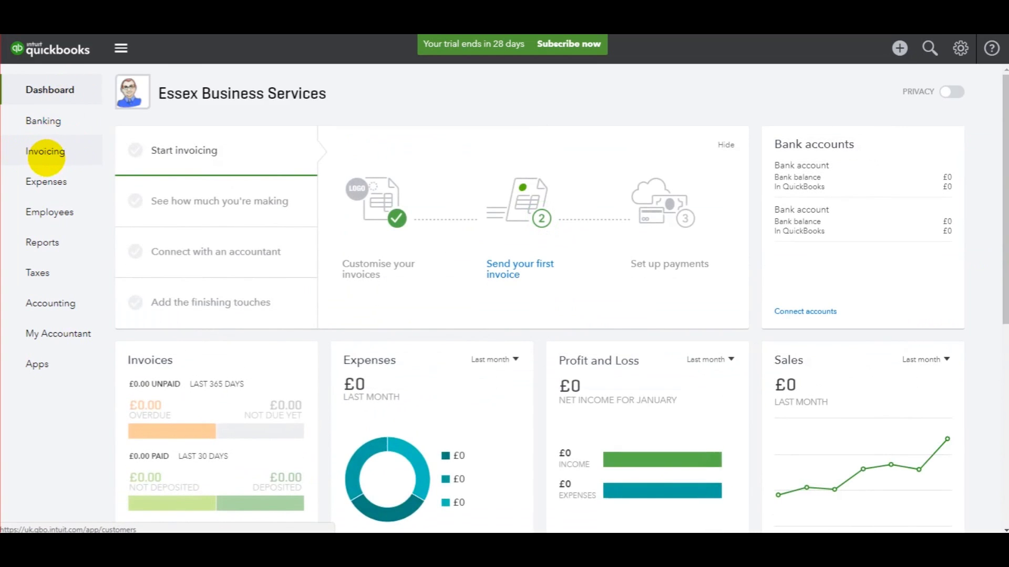
pyautogui.click(46, 152)
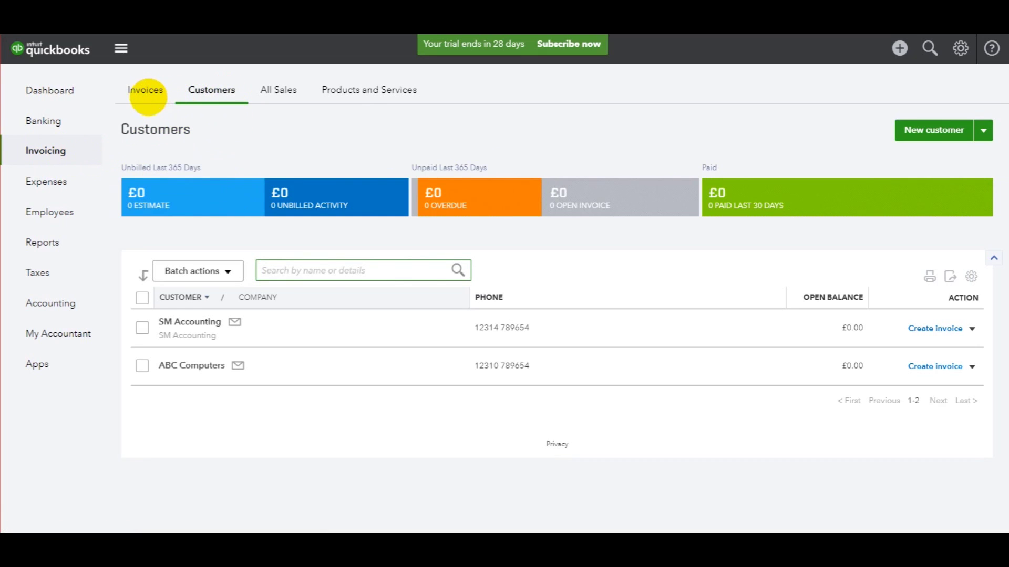
pyautogui.click(145, 90)
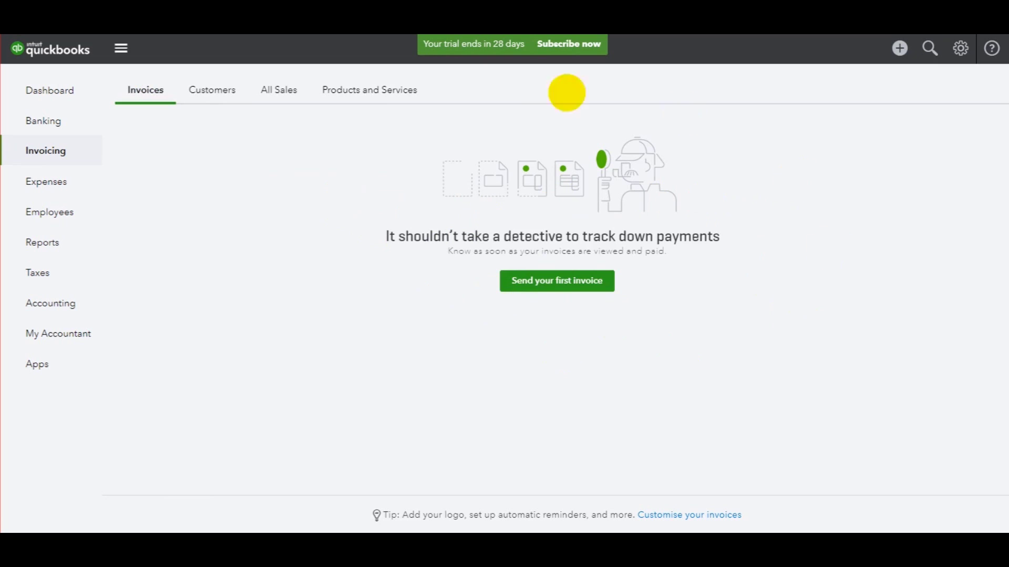
pyautogui.click(232, 96)
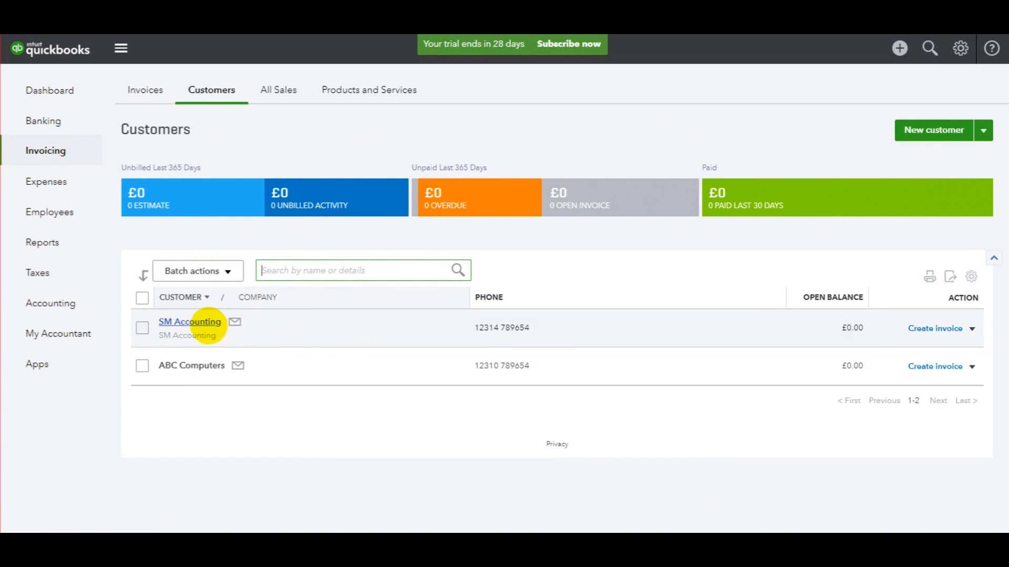
# Open SM Accounting's customer page and review its customer information without changes
pyautogui.click(204, 324)
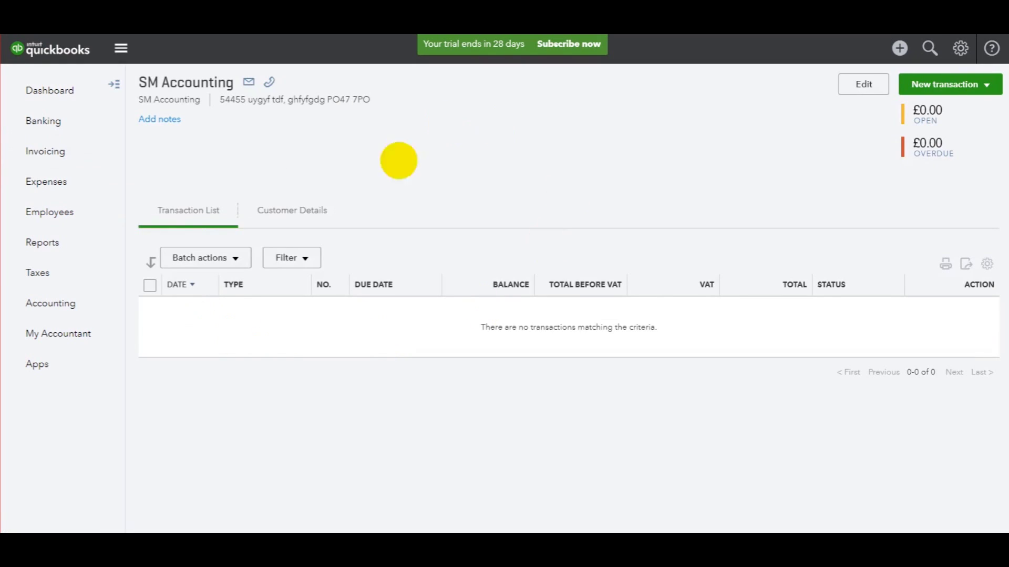
pyautogui.click(856, 84)
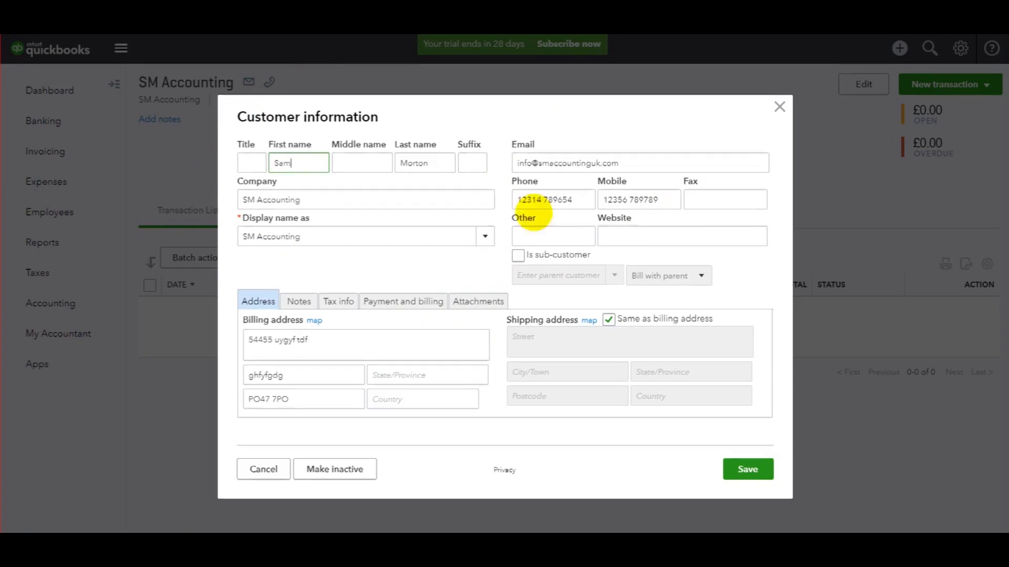
pyautogui.click(779, 106)
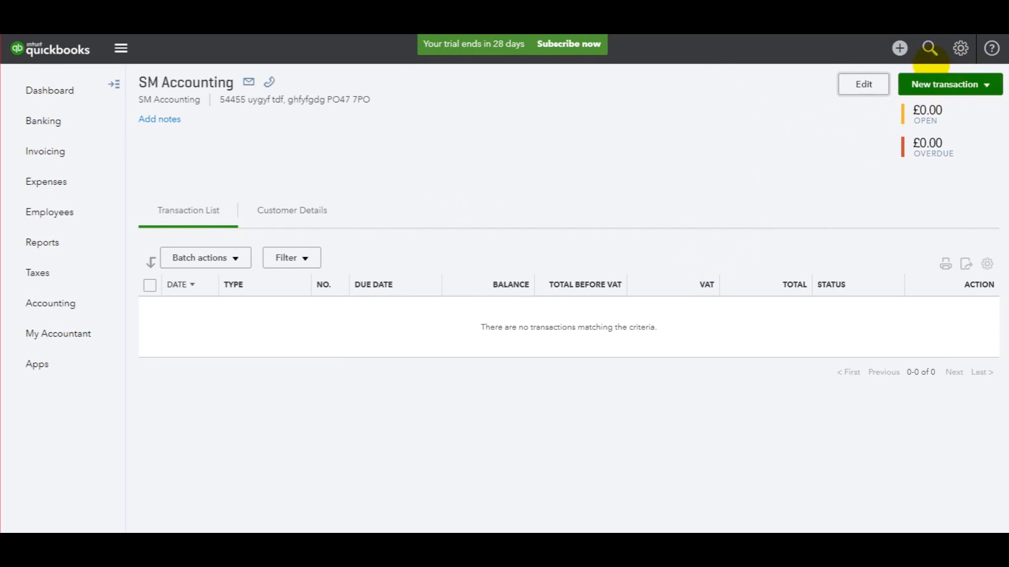
# Create a new Net 30 invoice for SM Accounting dated 12/02/2018, dismissing the Add VAT panel
pyautogui.click(975, 85)
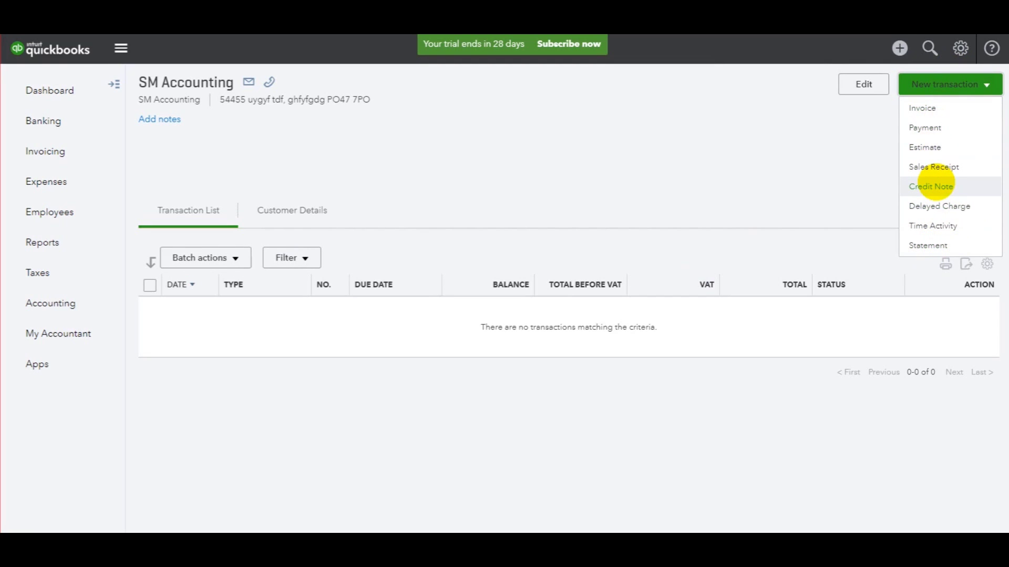
pyautogui.click(938, 109)
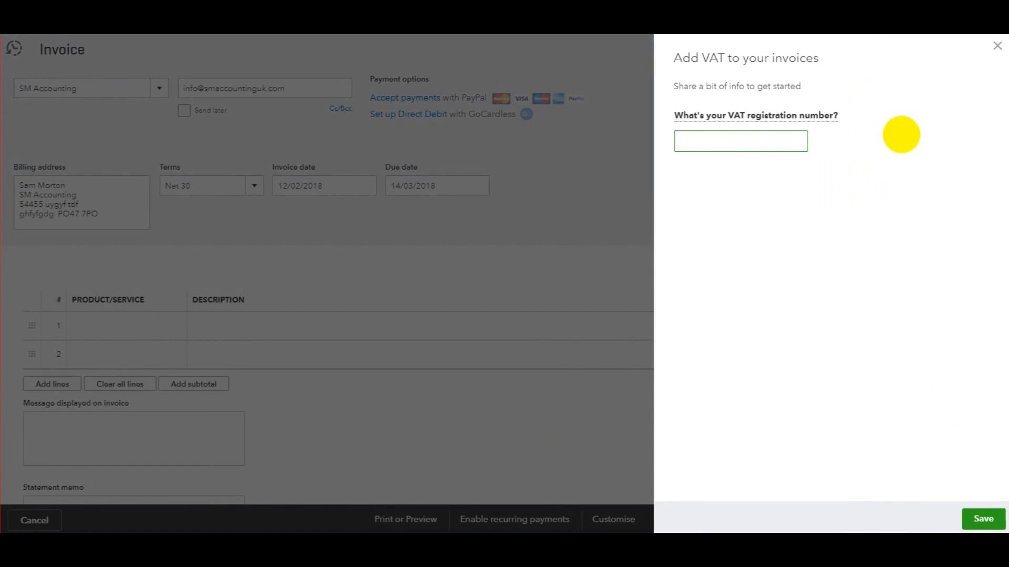
pyautogui.click(993, 47)
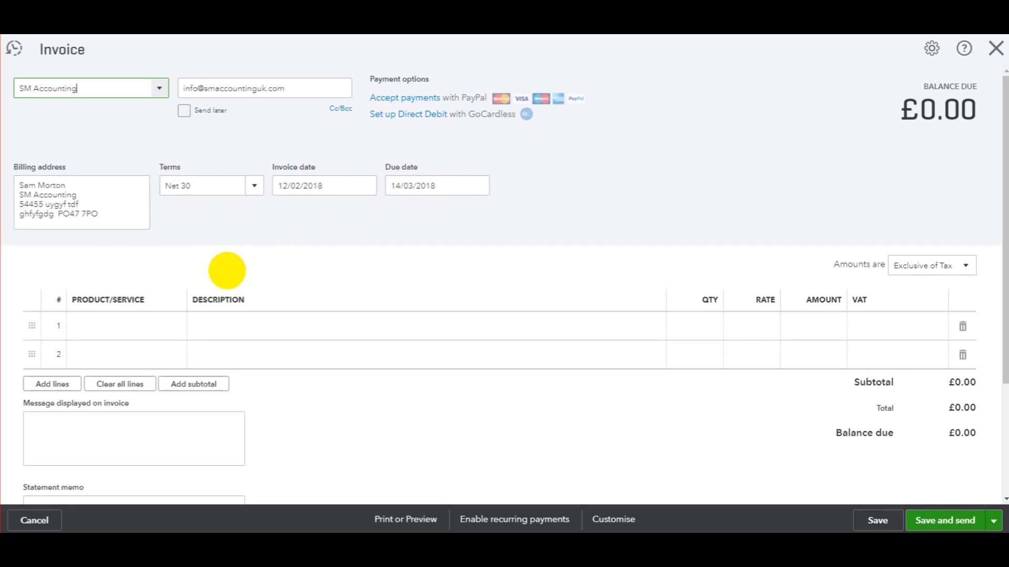
# Set line 1 to Sales with a business support services description and correct its PO reference
pyautogui.click(145, 326)
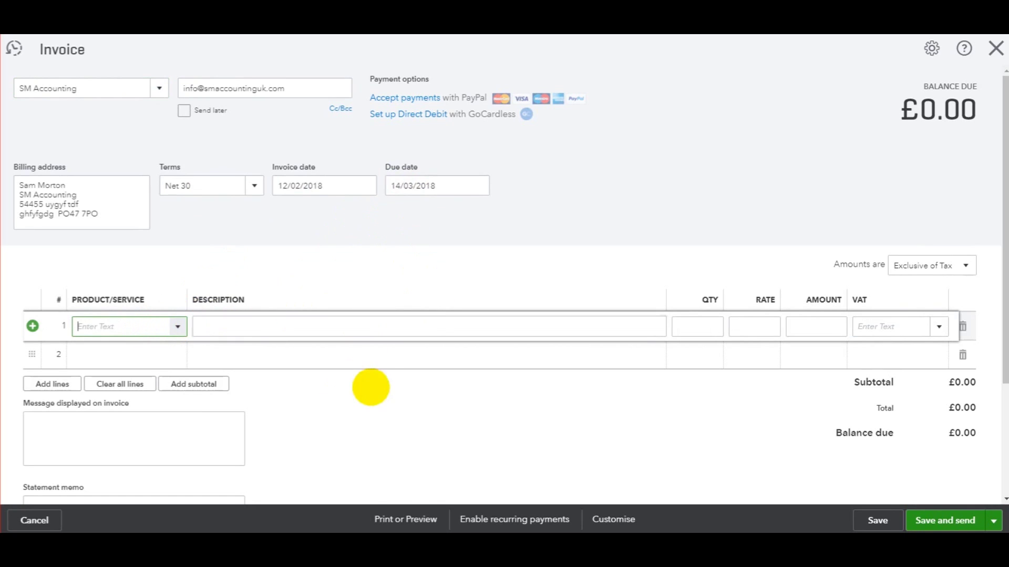
pyautogui.scroll(-3, 382, 377)
pyautogui.scroll(3, 368, 376)
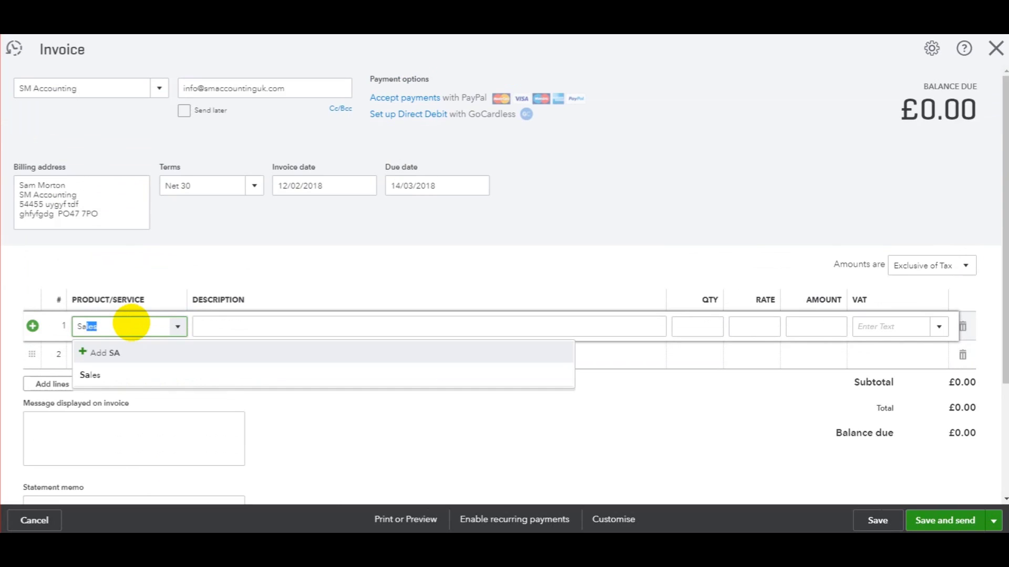
pyautogui.press('Tab')
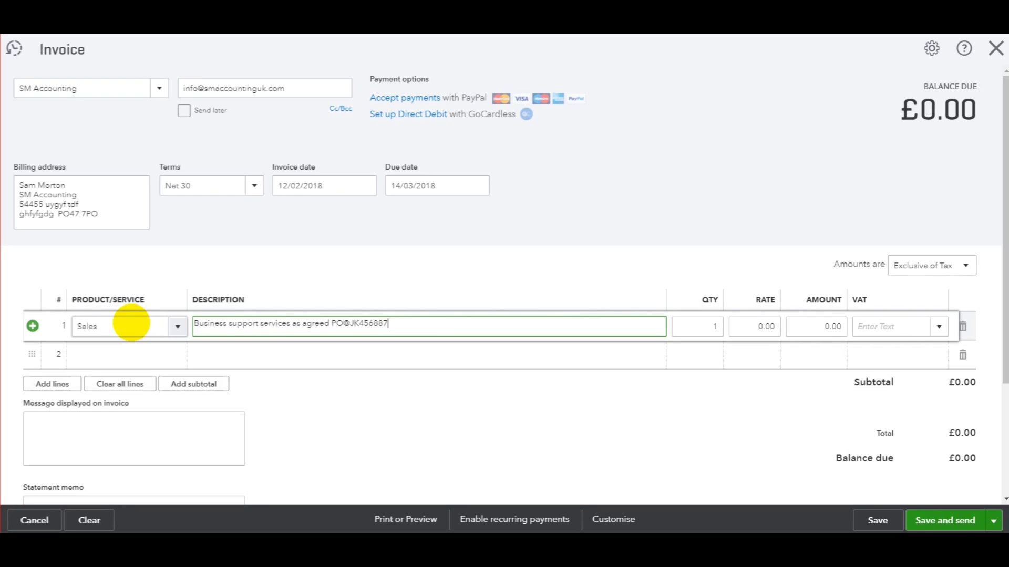
pyautogui.click(351, 323)
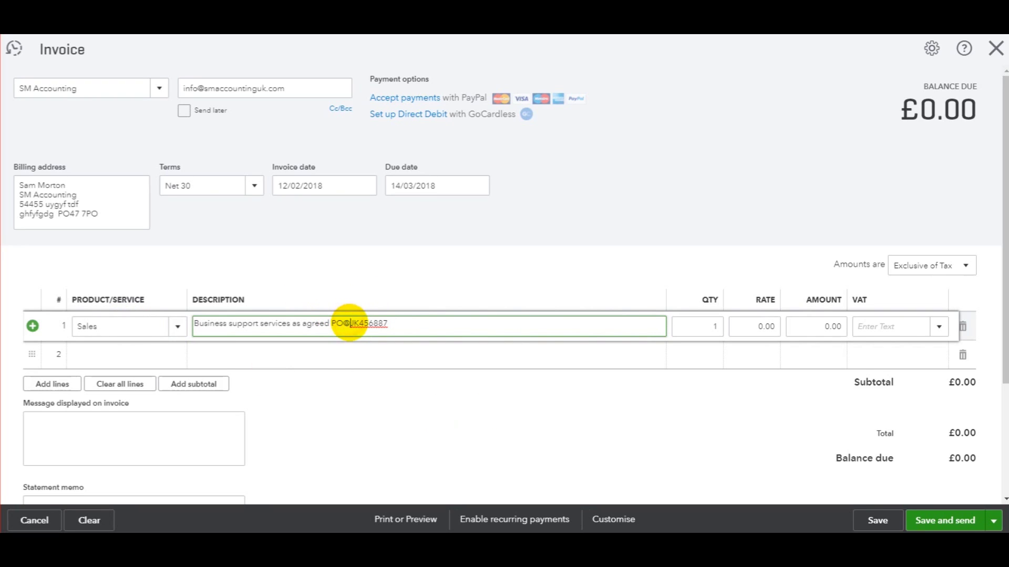
pyautogui.press('BackSpace')
# Enter quantity 5 and rate 16.50 on line 1, giving an amount of 82.50
pyautogui.click(713, 326)
pyautogui.doubleClick(704, 327)
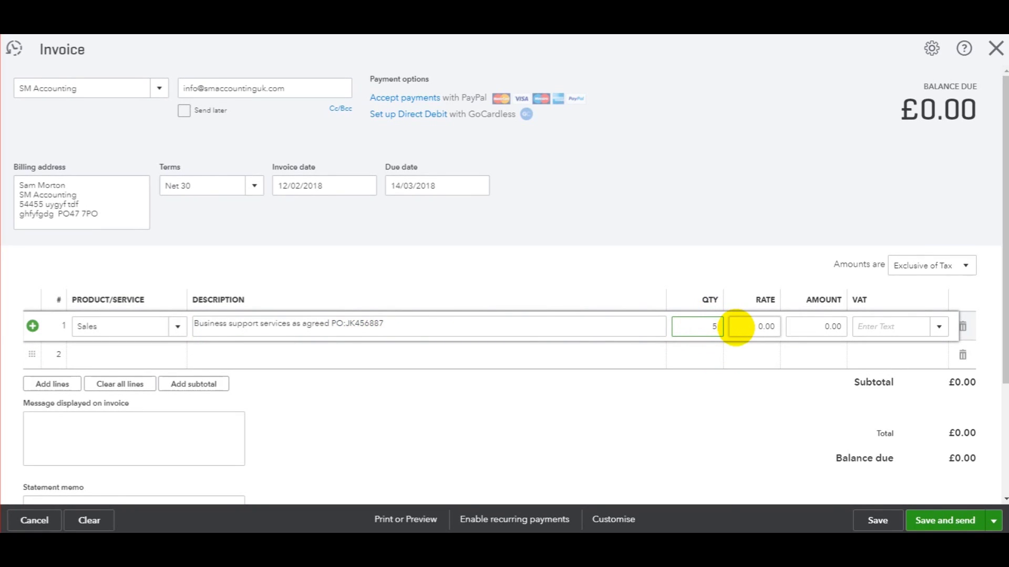
pyautogui.click(738, 327)
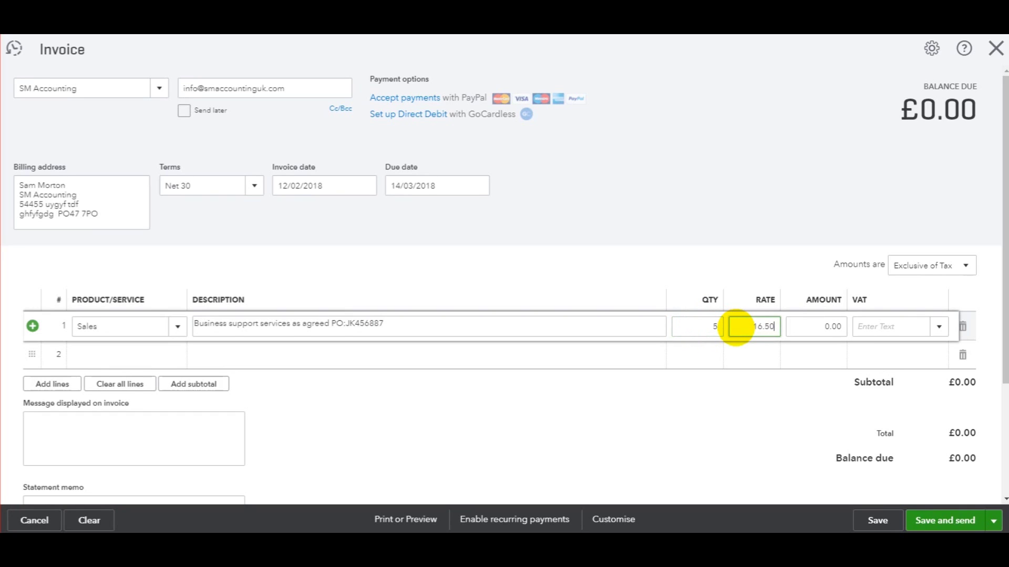
pyautogui.press('Tab')
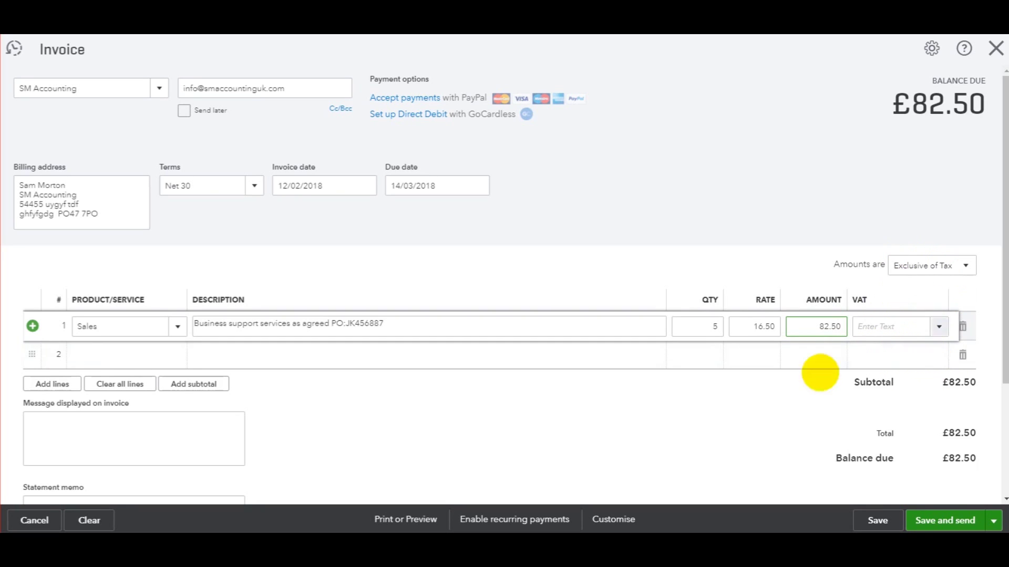
# Apply 20.0% S VAT to line 1, adding £16.50 VAT for a £99.00 balance due
pyautogui.click(939, 326)
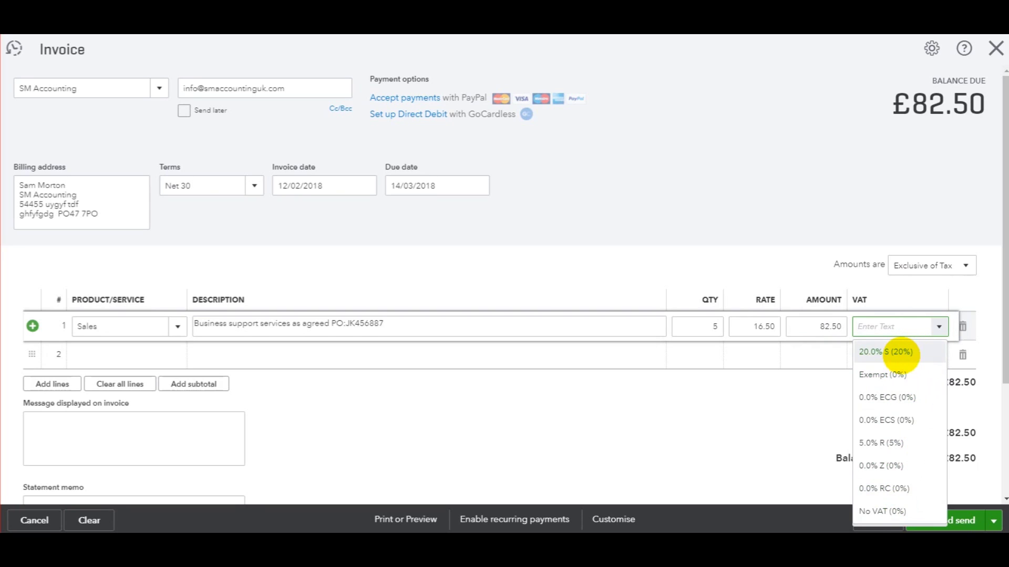
pyautogui.click(901, 355)
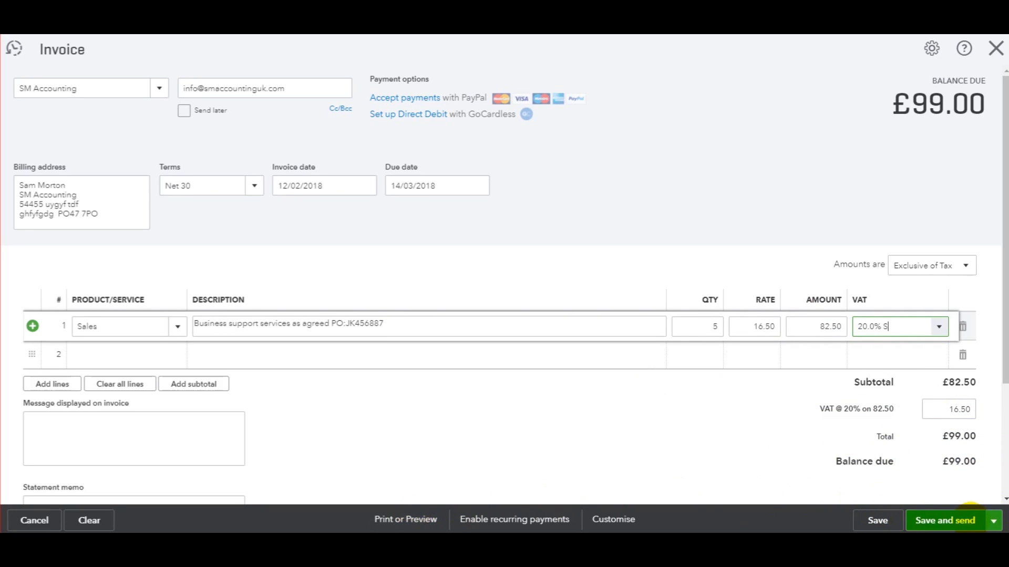
pyautogui.click(993, 520)
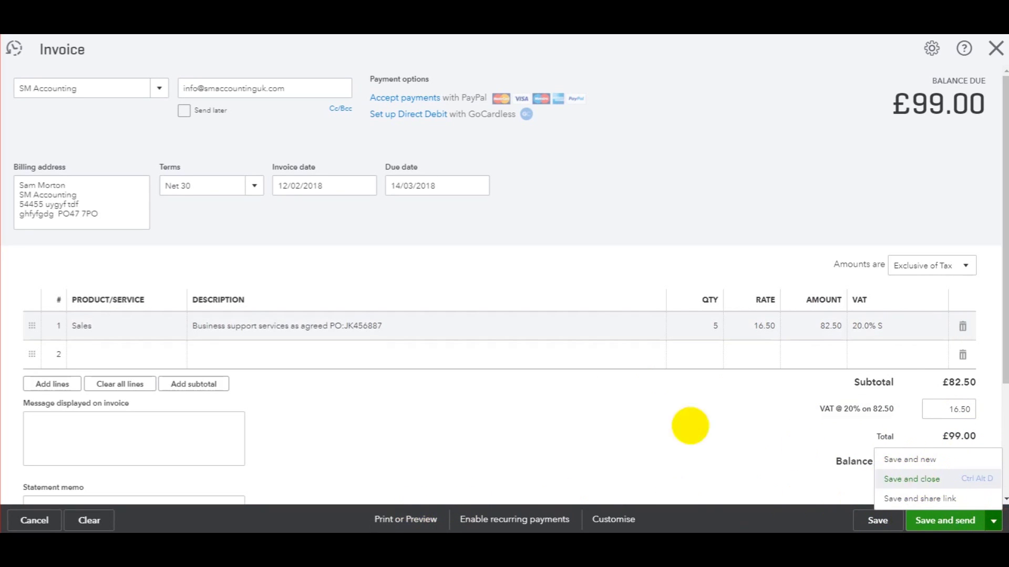
pyautogui.click(605, 408)
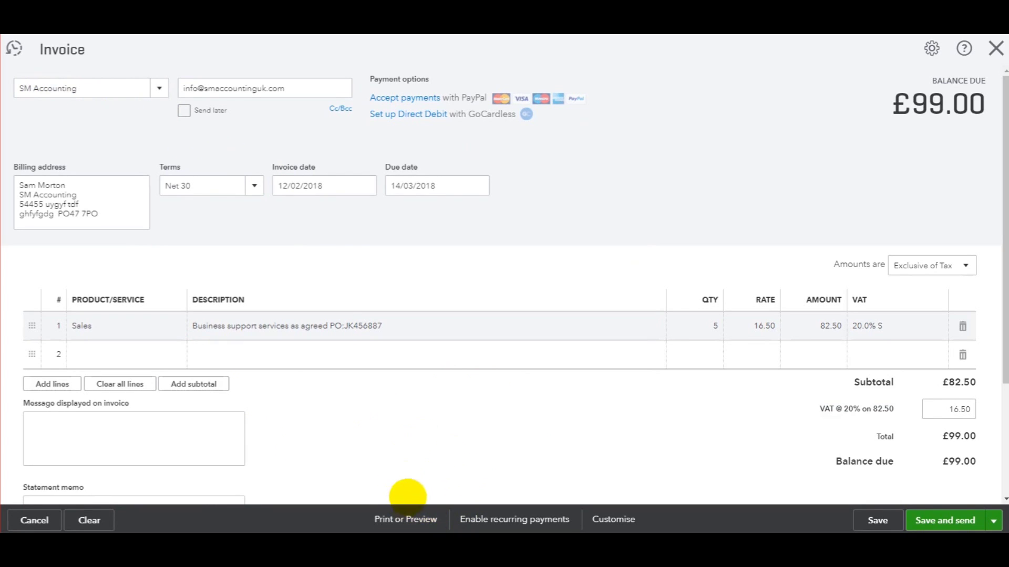
pyautogui.click(404, 520)
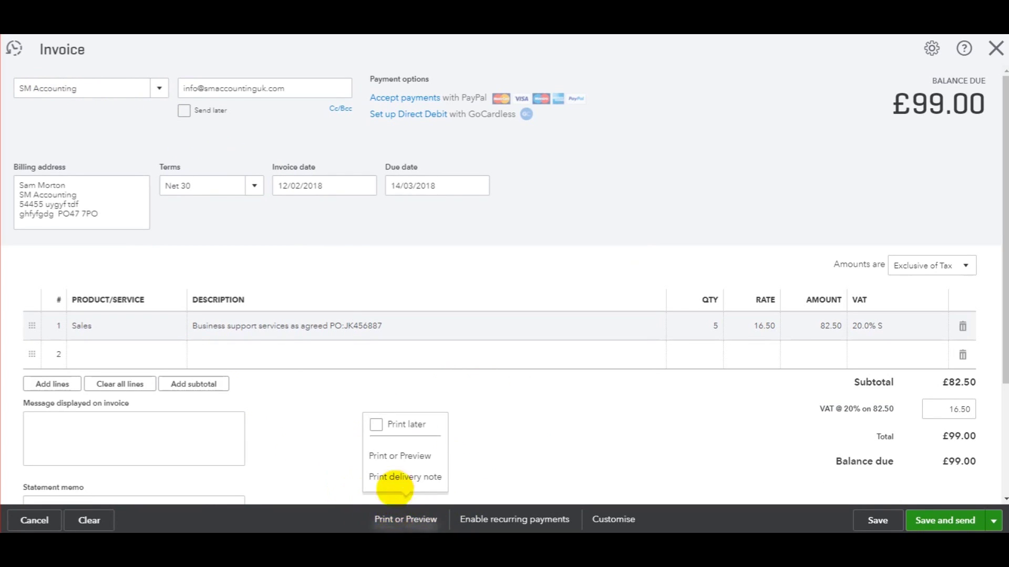
pyautogui.click(406, 472)
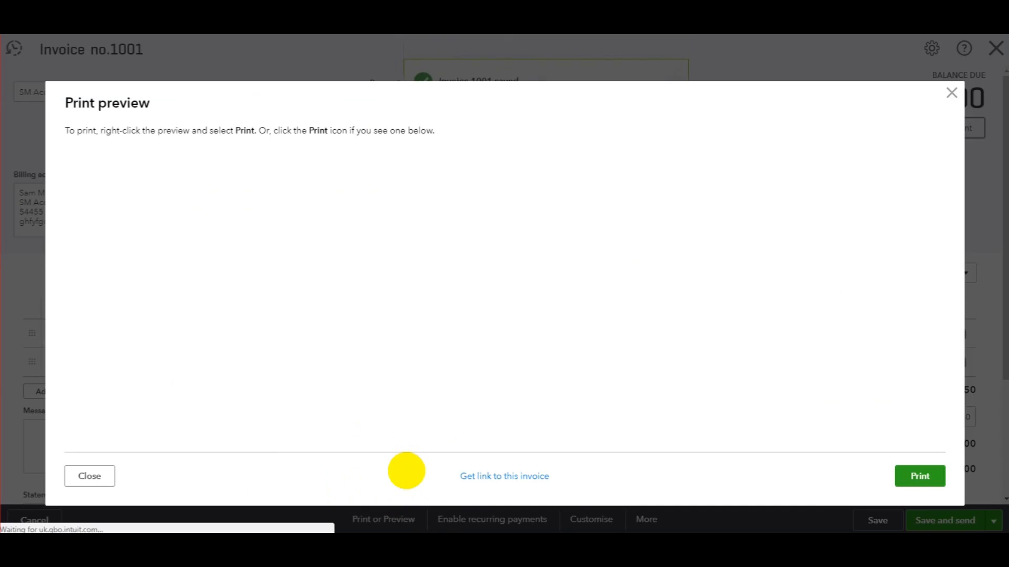
pyautogui.scroll(-3, 584, 305)
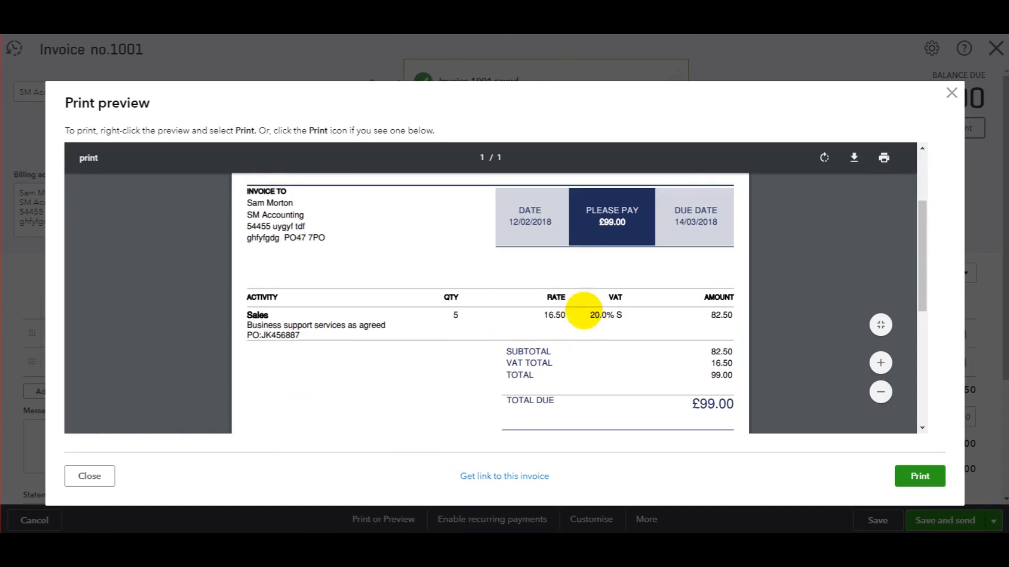
pyautogui.scroll(4, 589, 326)
pyautogui.scroll(-1, 279, 246)
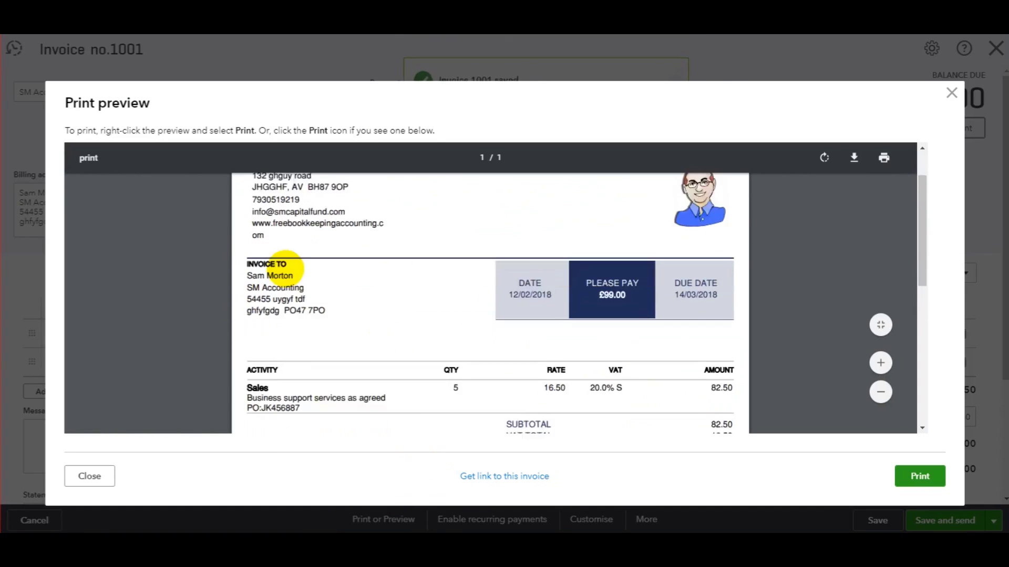
pyautogui.scroll(-6, 333, 299)
pyautogui.scroll(3, 349, 325)
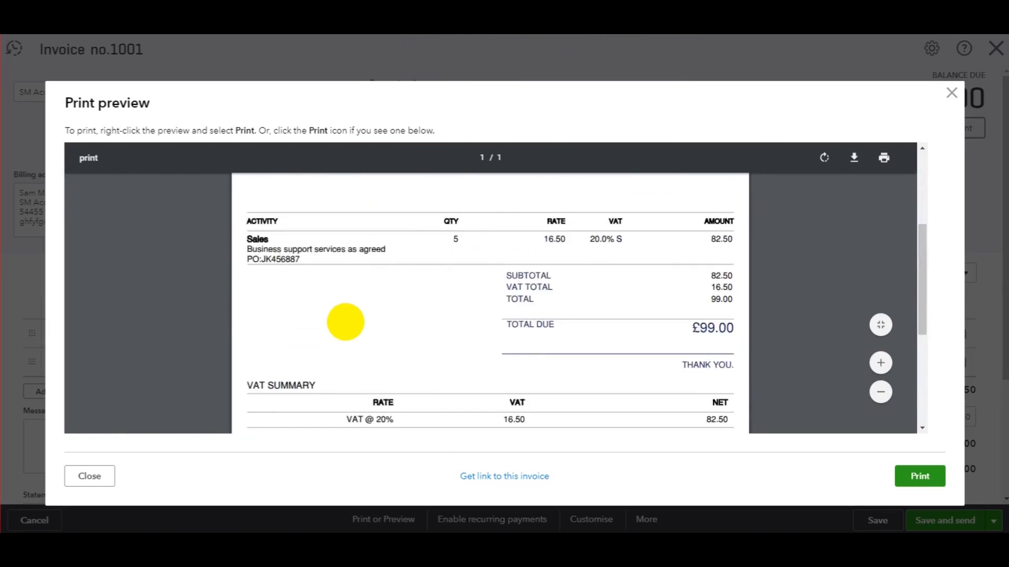
pyautogui.scroll(4, 348, 325)
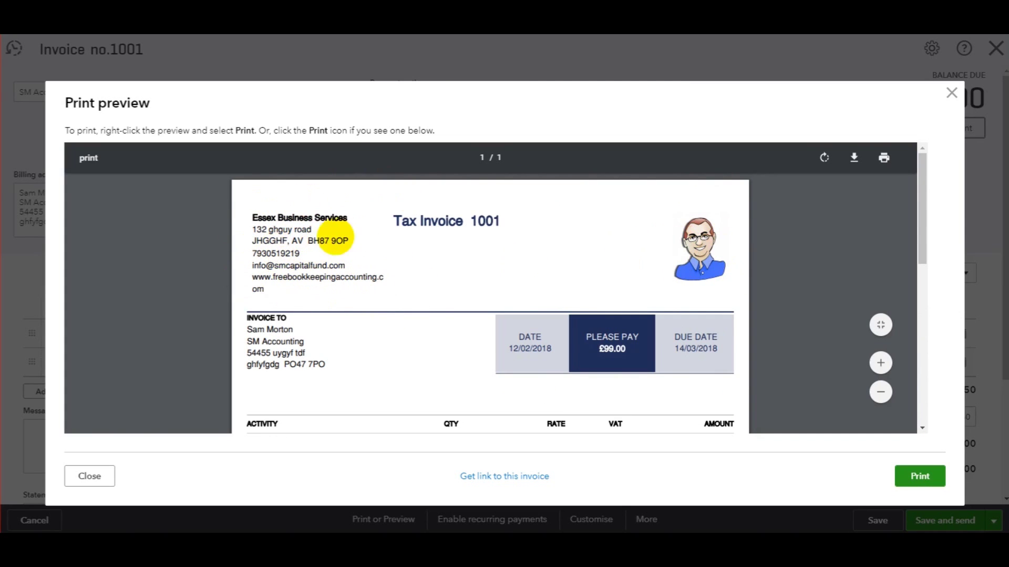
pyautogui.scroll(-2, 367, 326)
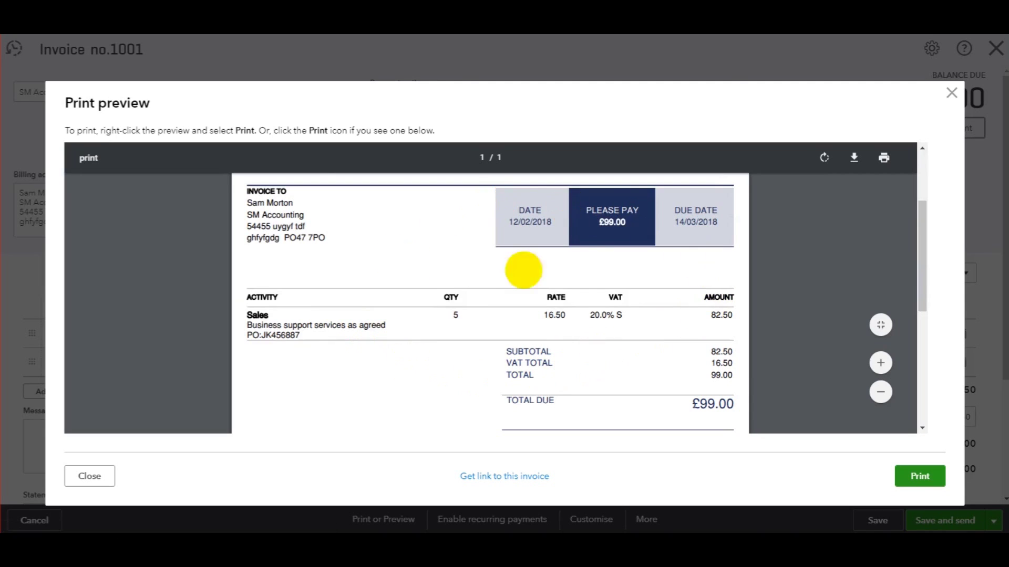
pyautogui.scroll(-2, 582, 283)
pyautogui.scroll(-3, 581, 283)
pyautogui.scroll(7, 575, 282)
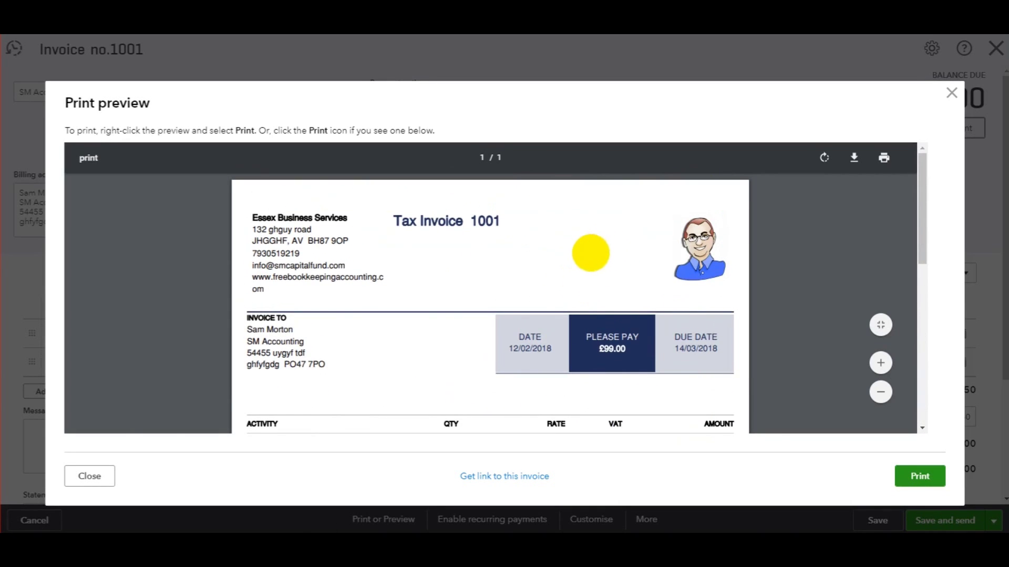
pyautogui.scroll(-3, 517, 285)
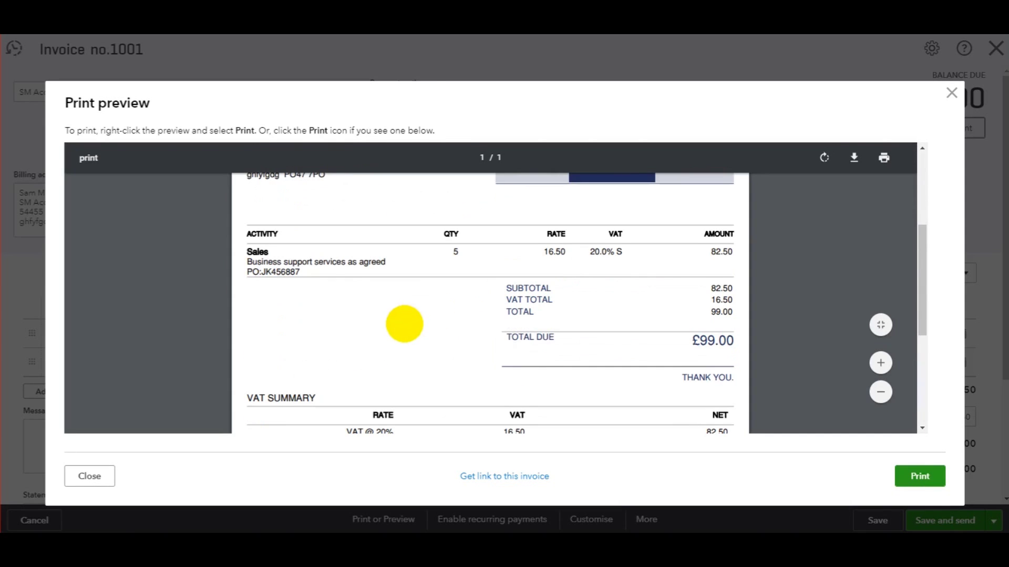
pyautogui.scroll(-4, 547, 377)
pyautogui.scroll(4, 491, 333)
pyautogui.scroll(1, 400, 368)
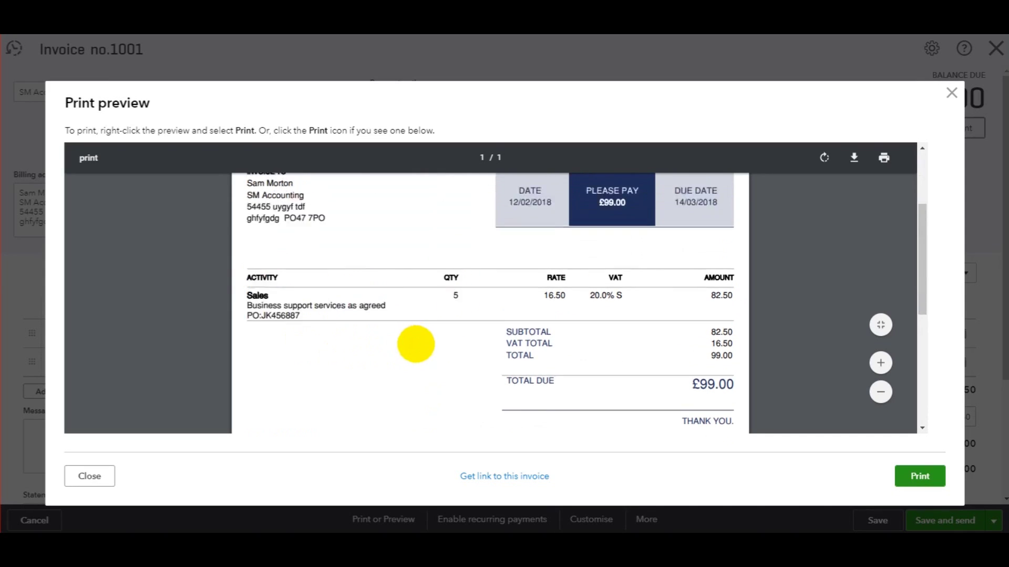
pyautogui.scroll(3, 418, 342)
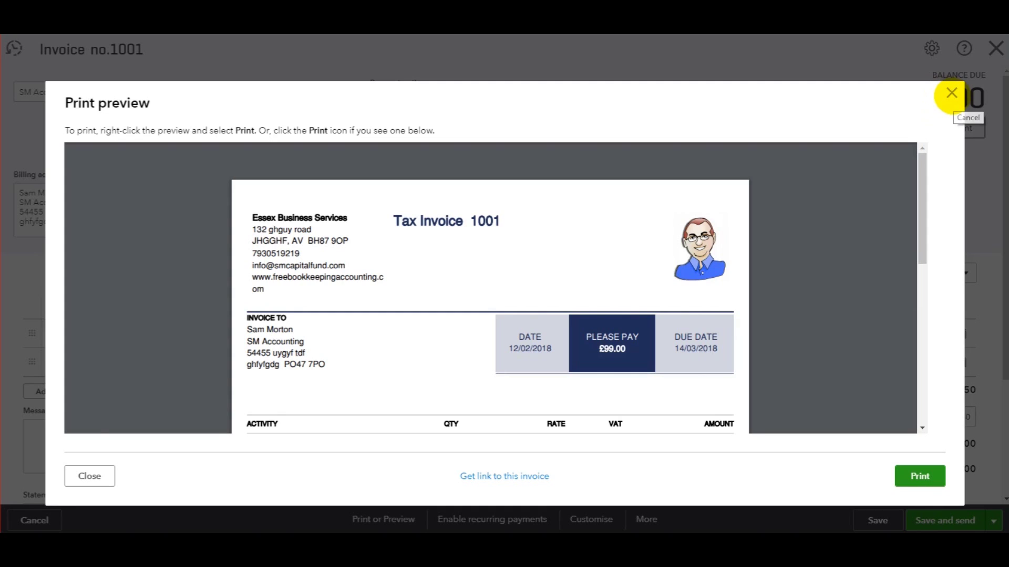
# Close the invoice 1001 print preview and bring up the Save and send options
pyautogui.click(951, 93)
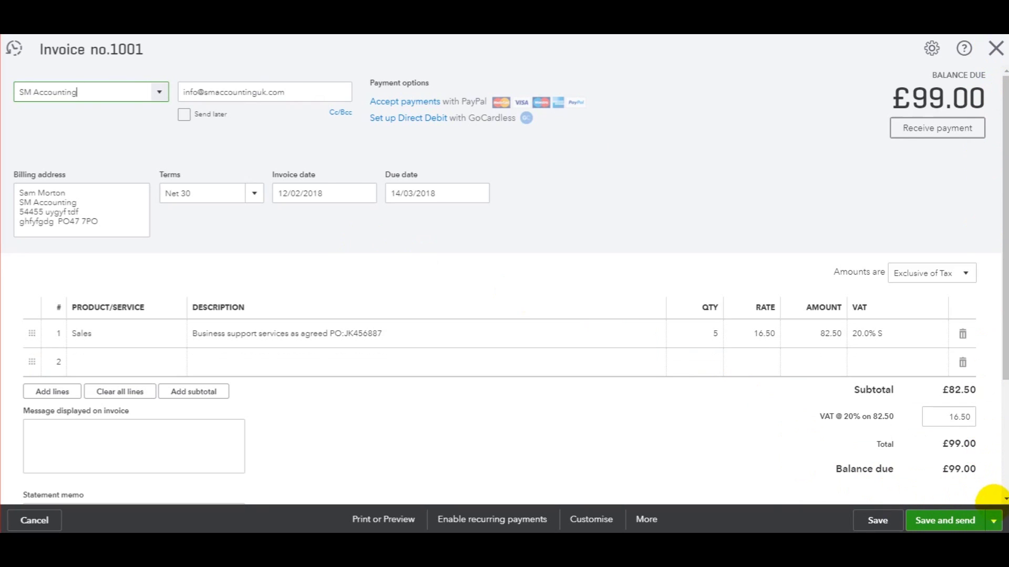
pyautogui.click(993, 520)
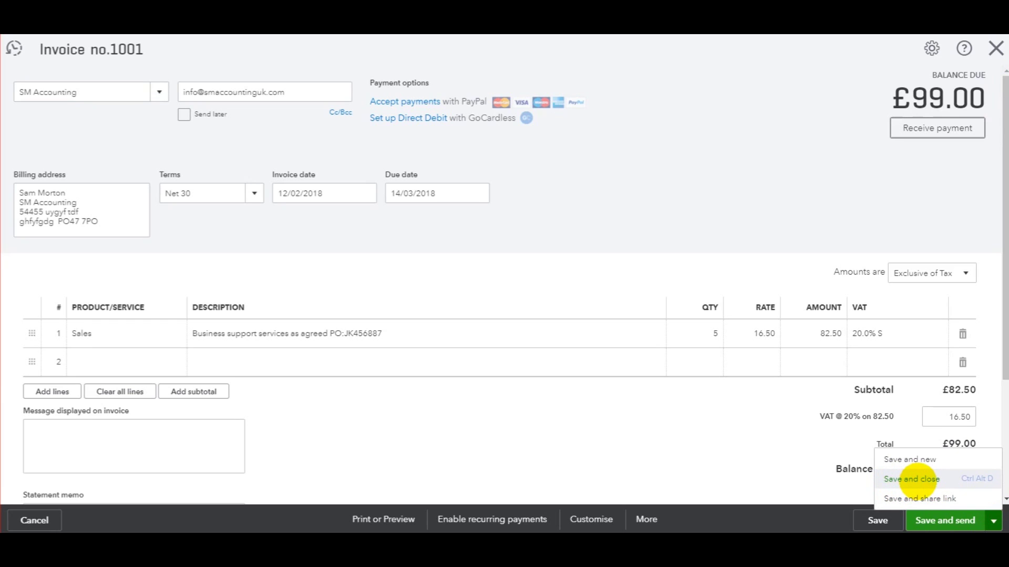
# Save and close invoice 1001, then view Customers with SM Accounting at £99.00 open
pyautogui.click(917, 479)
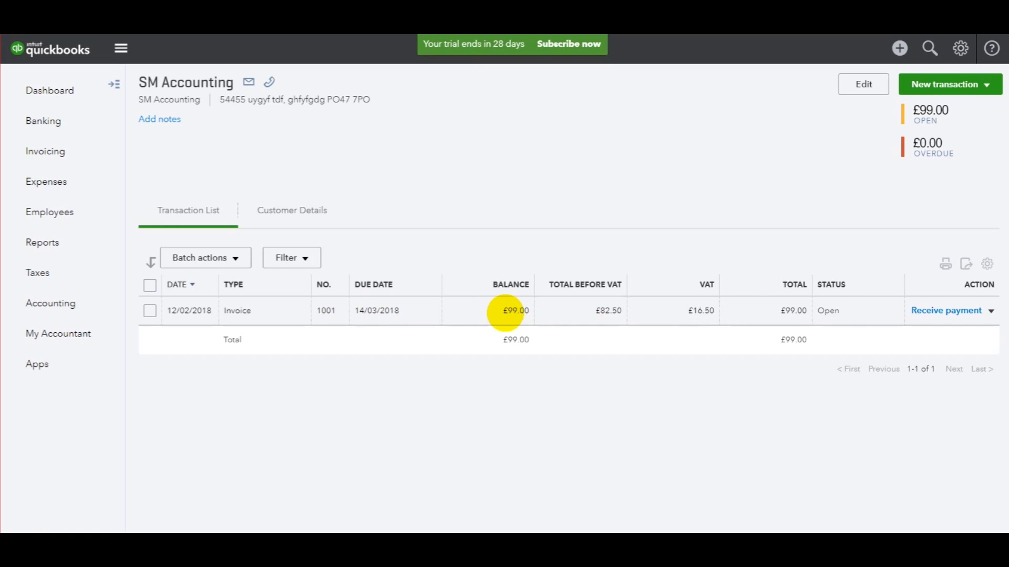
pyautogui.click(77, 153)
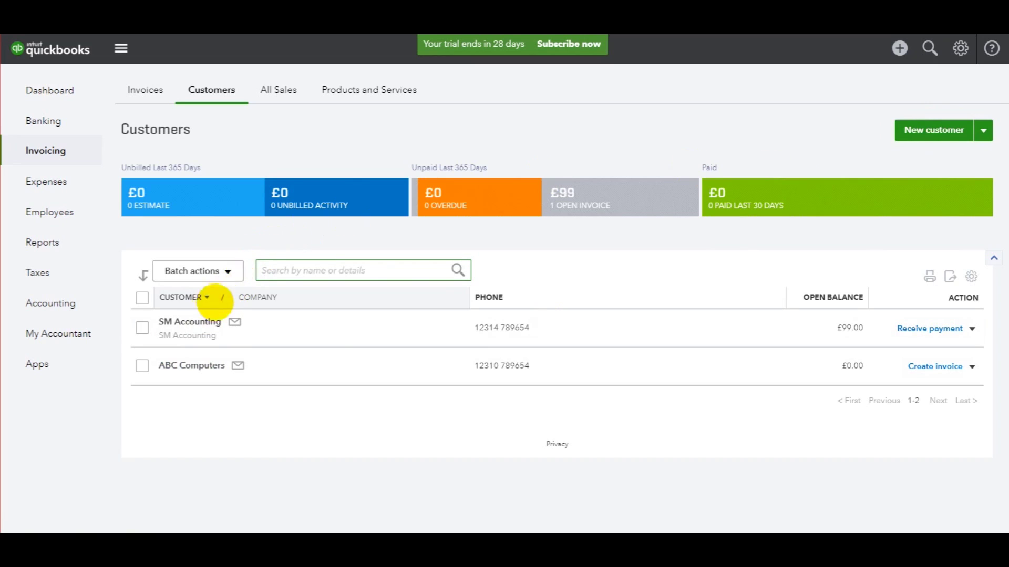
# Open SM Accounting's page and start a new invoice for it
pyautogui.click(194, 322)
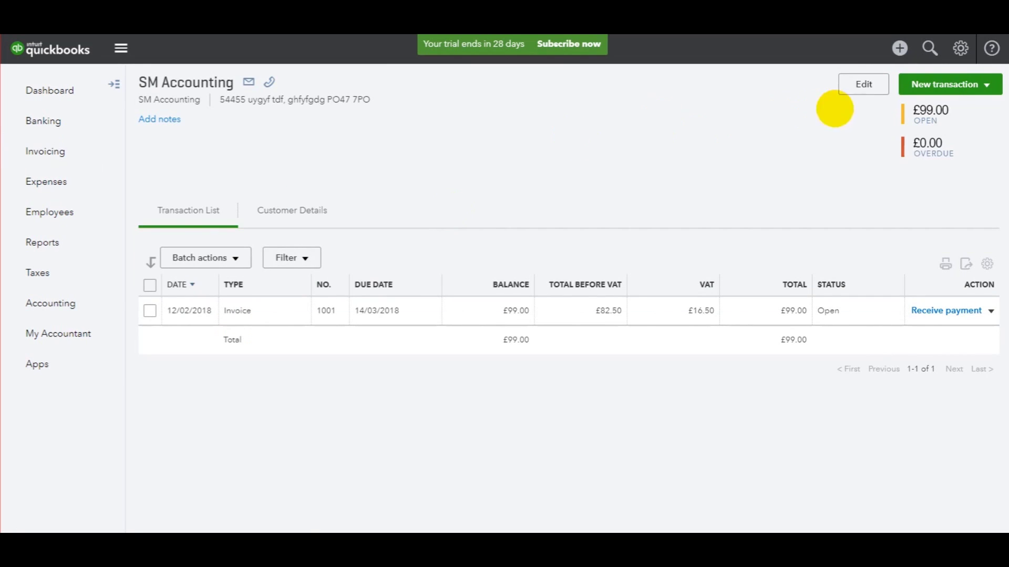
pyautogui.click(984, 84)
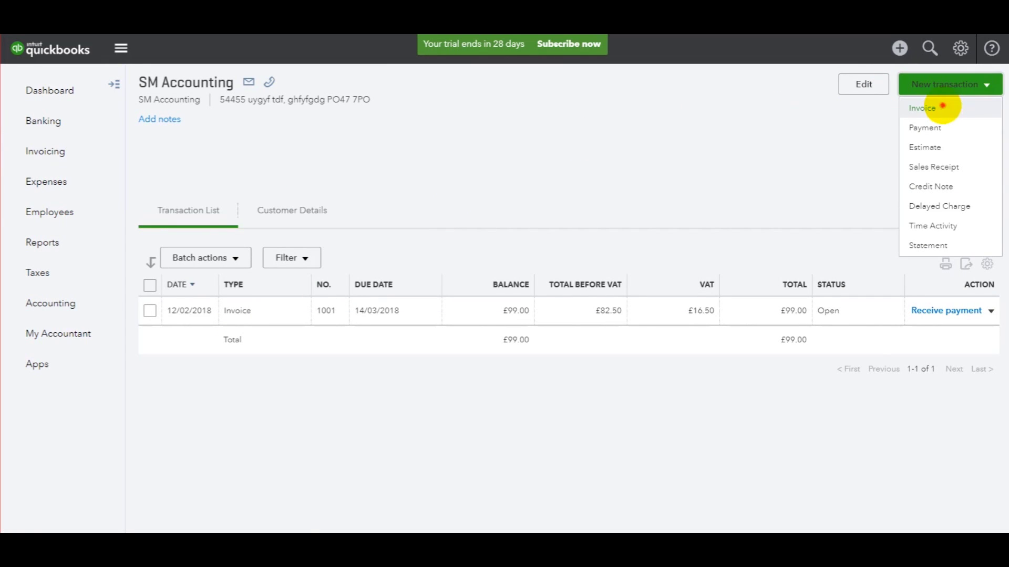
pyautogui.click(942, 106)
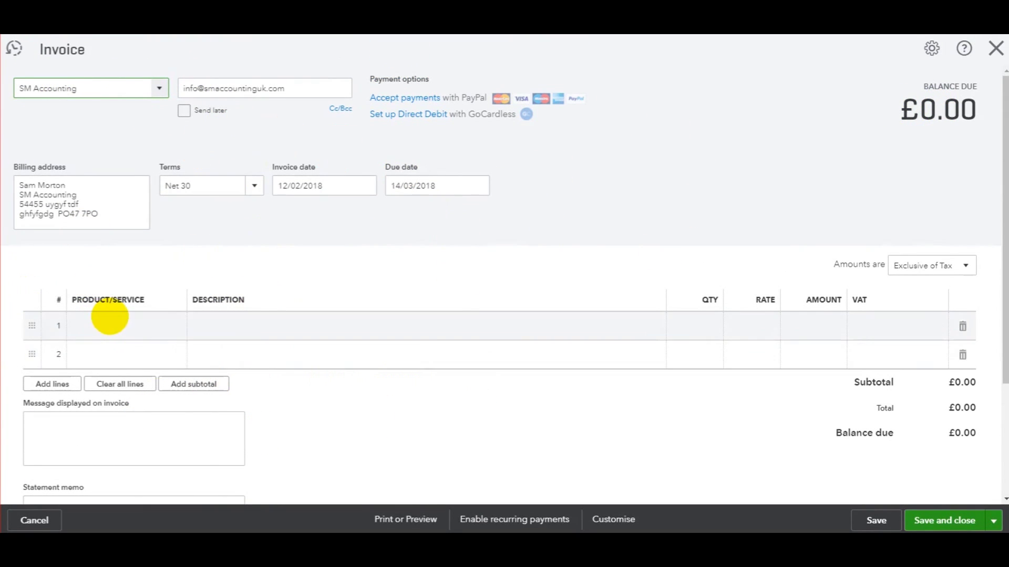
# Fill line 1 as Sales, PA Package PO:46578PI, 10 at 18.50 with 20.0% S VAT
pyautogui.click(110, 316)
pyautogui.write('SA')
pyautogui.press('Tab')
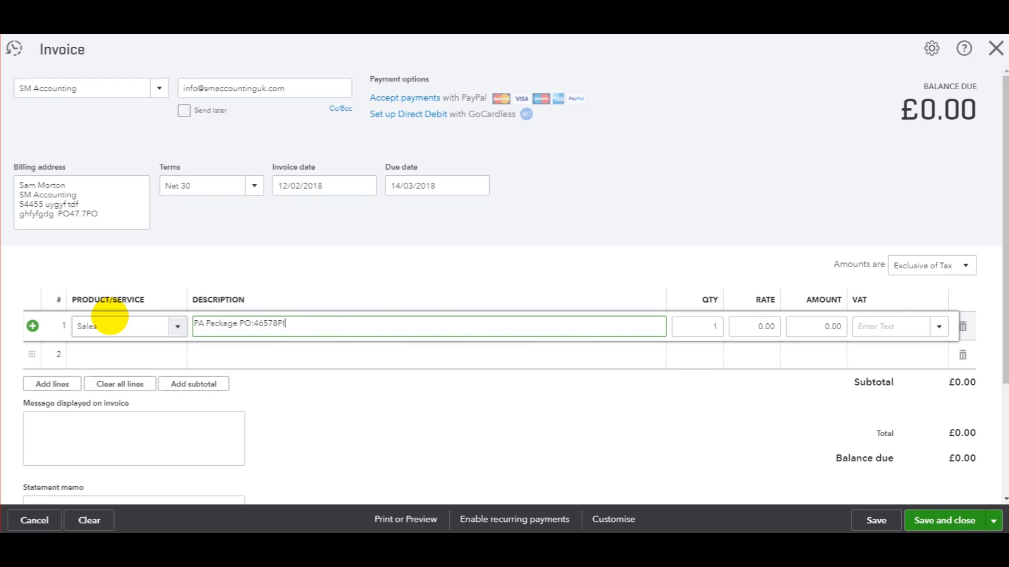
pyautogui.press('Tab')
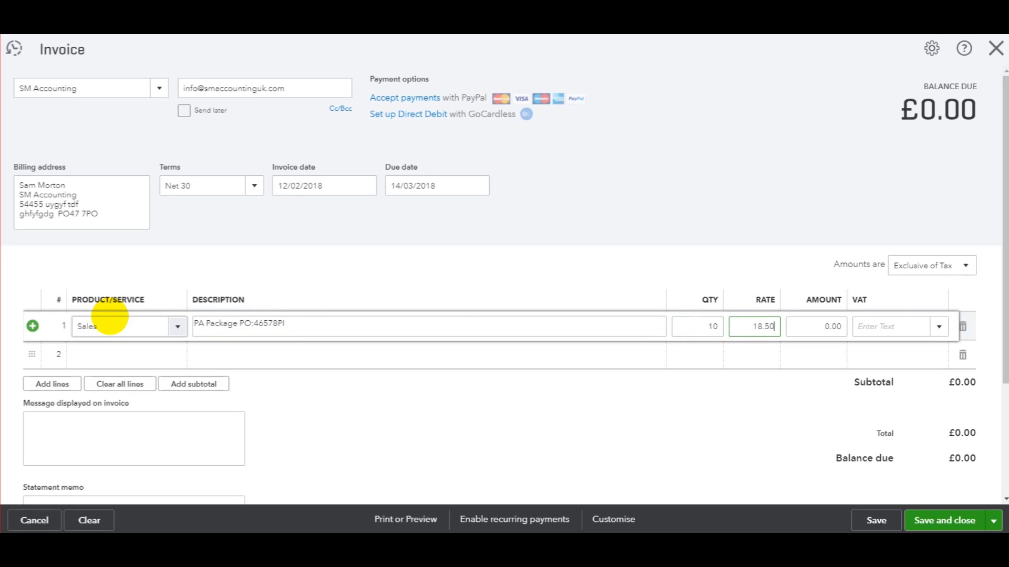
pyautogui.press('Tab')
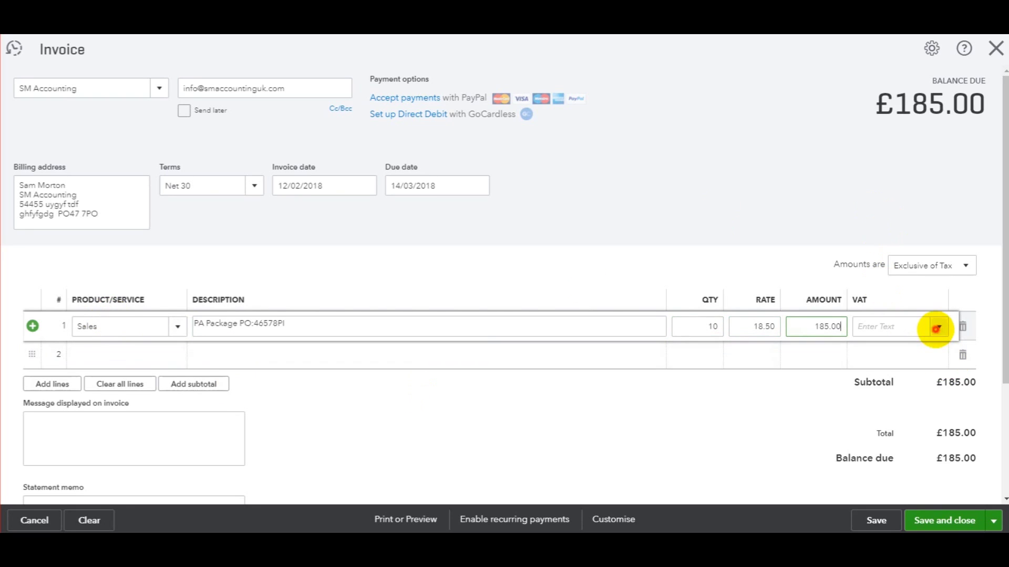
pyautogui.click(936, 329)
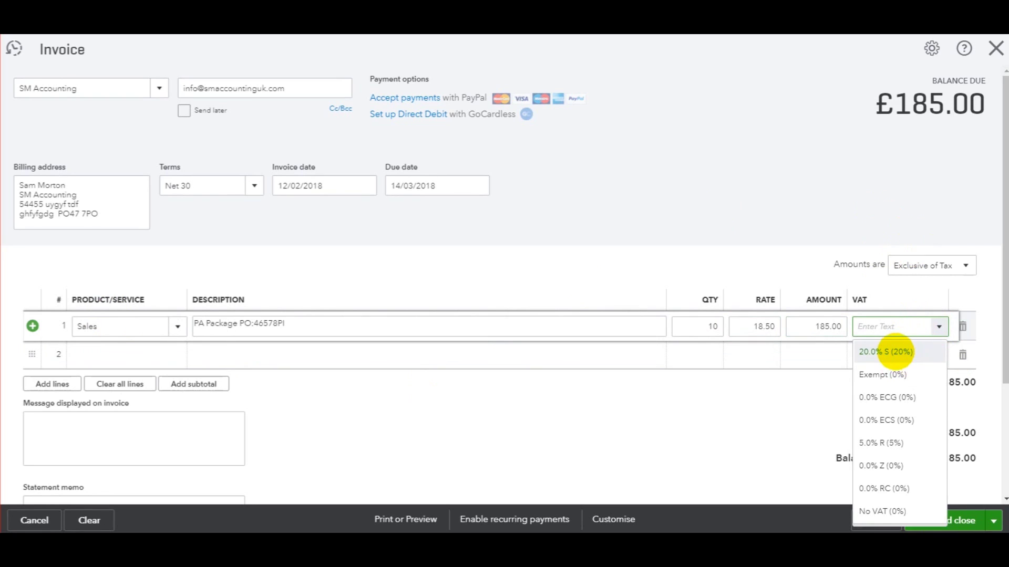
pyautogui.click(892, 352)
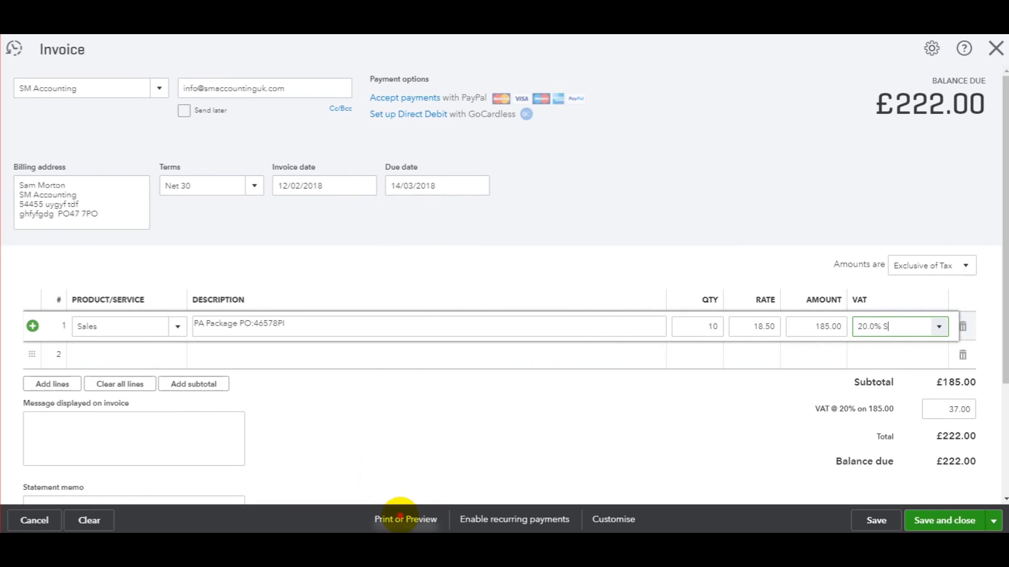
# Print-preview invoice 1002 showing £222.00 due, then close the preview
pyautogui.click(402, 519)
pyautogui.click(404, 456)
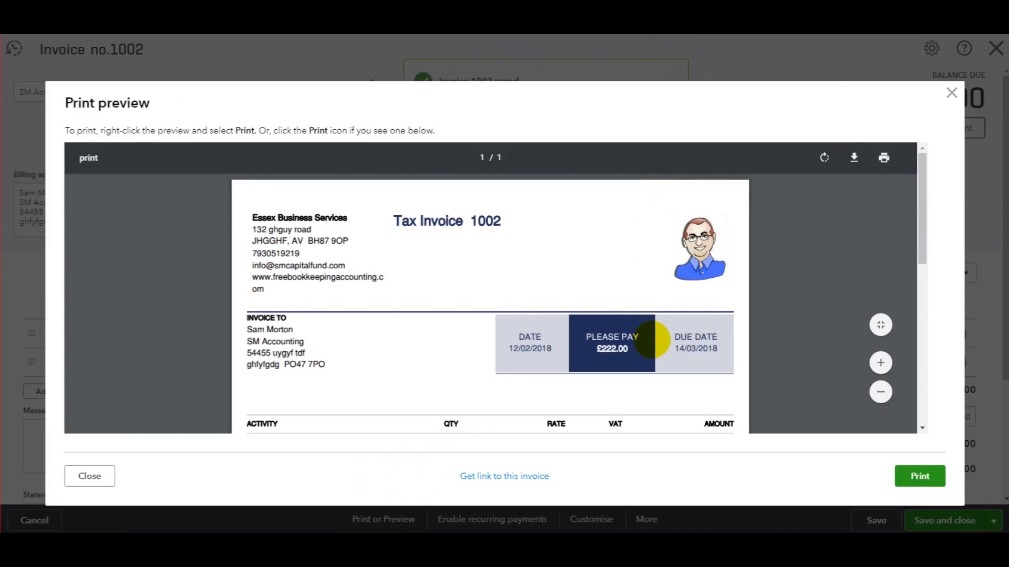
pyautogui.scroll(-5, 651, 357)
pyautogui.scroll(6, 651, 364)
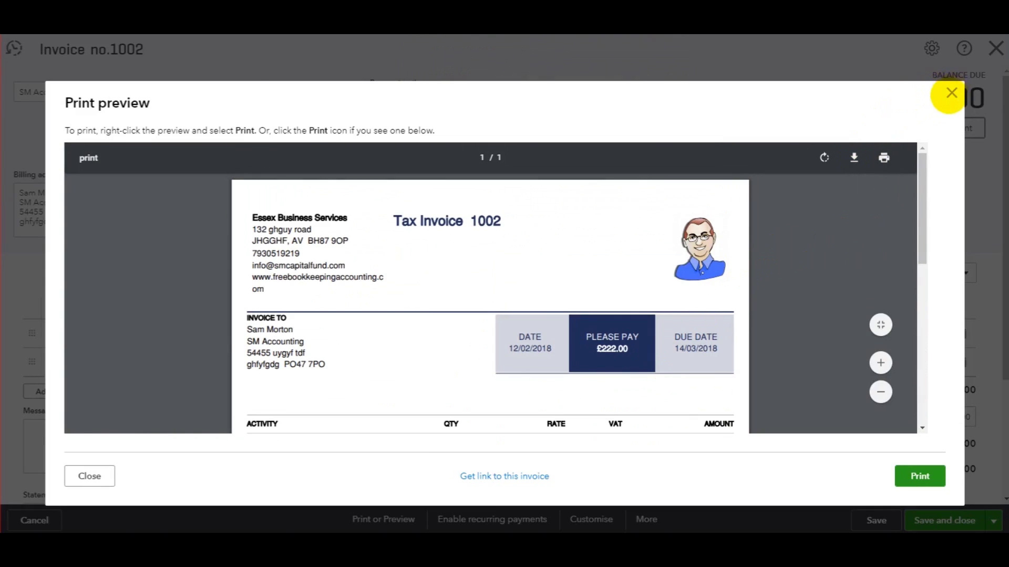
pyautogui.click(951, 94)
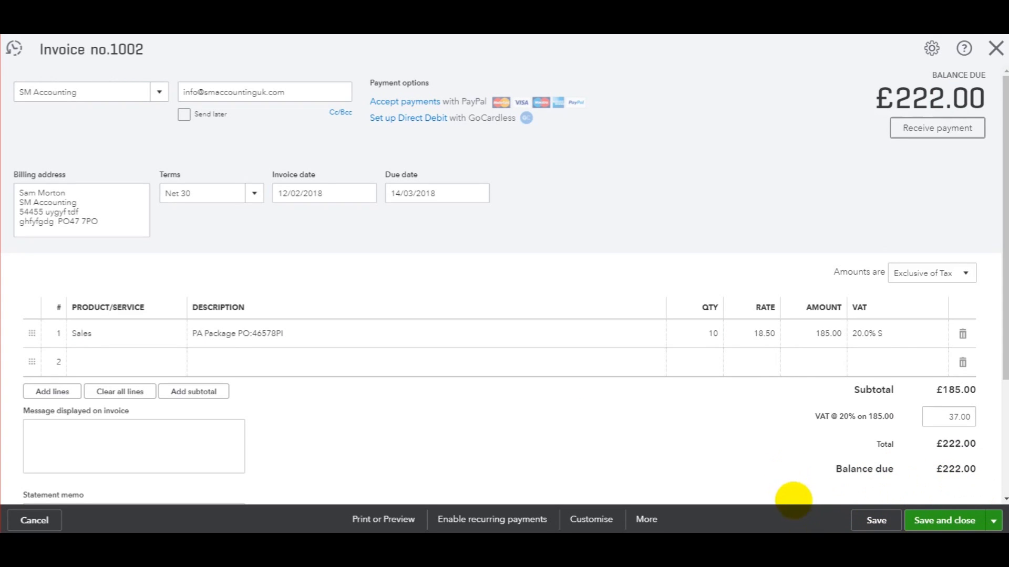
# Save and close invoice 1002, returning to SM Accounting's transactions totalling £321.00
pyautogui.click(944, 519)
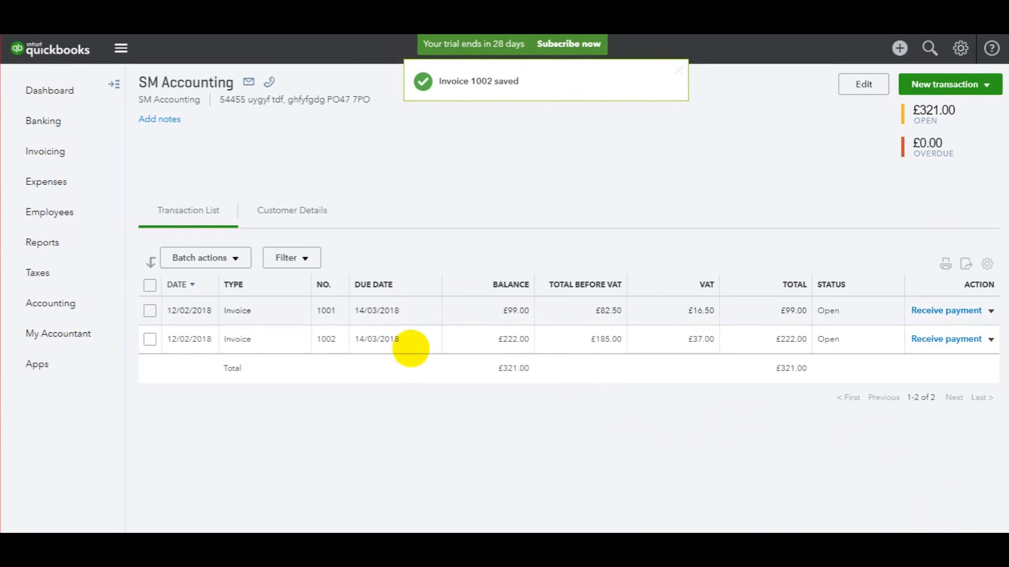